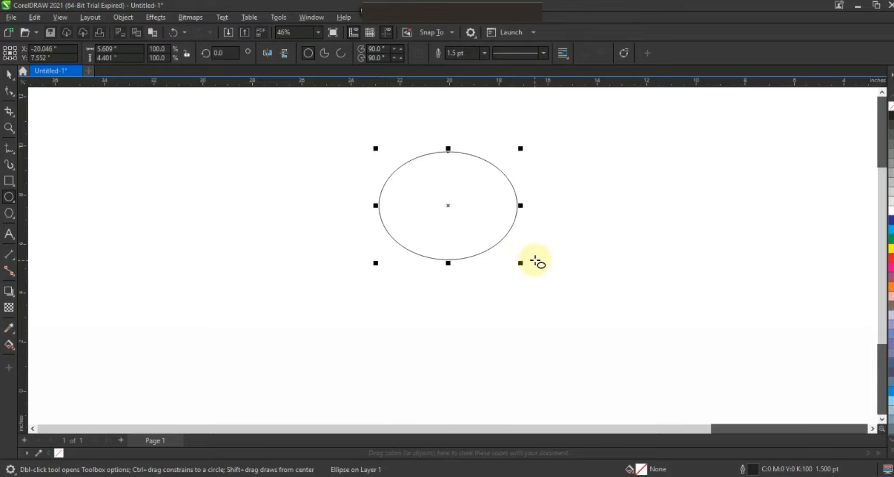
Step: Set the ellipse's outline to 8.0 pt and narrow it to about 5.15 inches wide
left_click(485, 52)
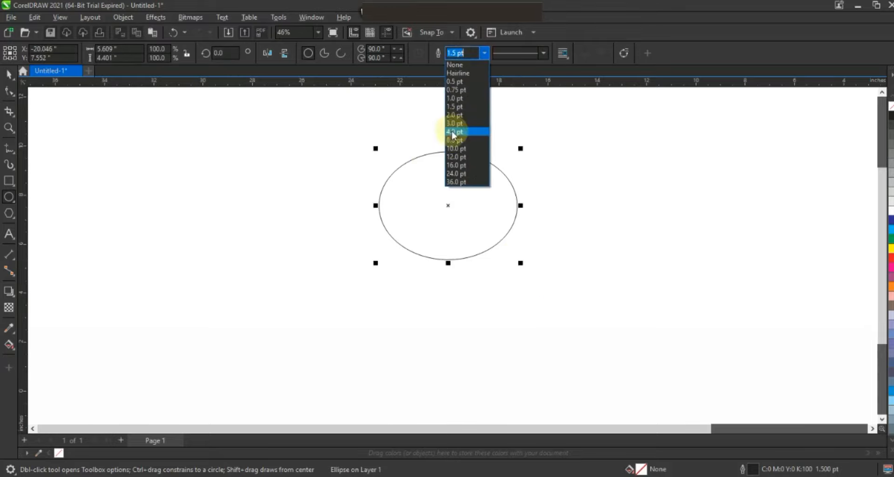
left_click(453, 139)
left_click(9, 74)
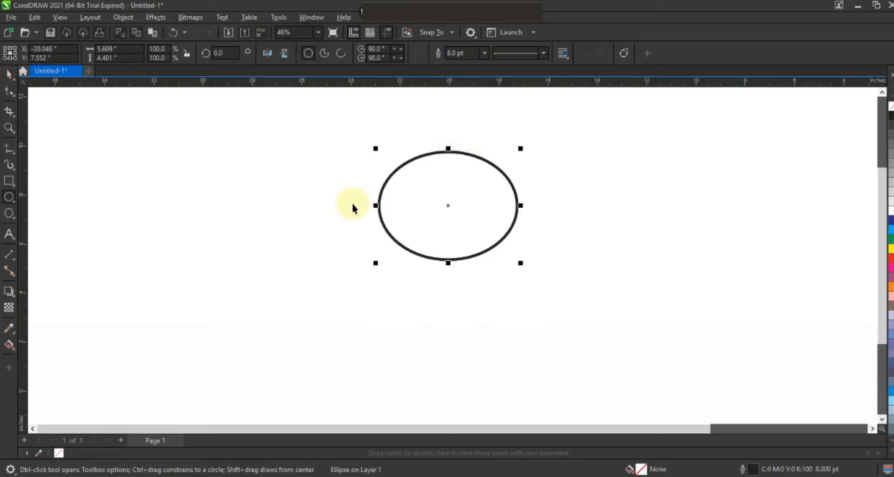
key("shift")
left_click_drag(373, 205, 381, 205)
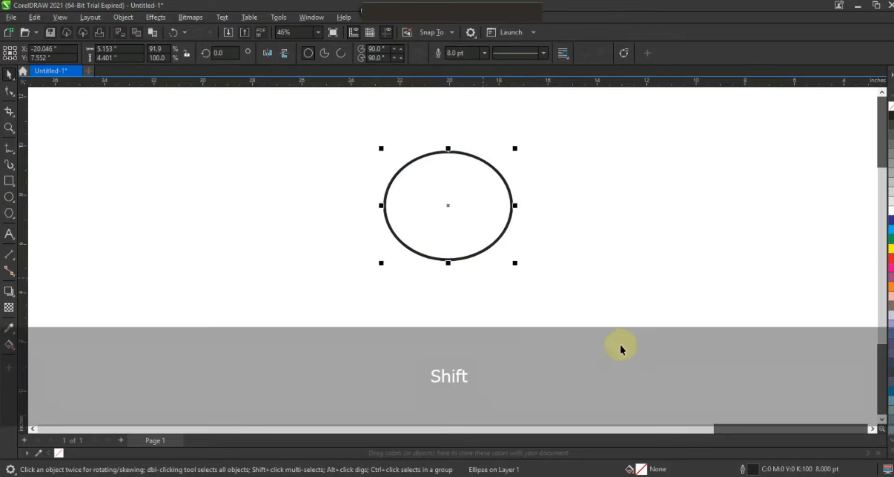
Step: Duplicate the ellipse directly below the original and stretch the copy taller into a circle
key("ctrl")
left_click_drag(448, 222, 434, 290)
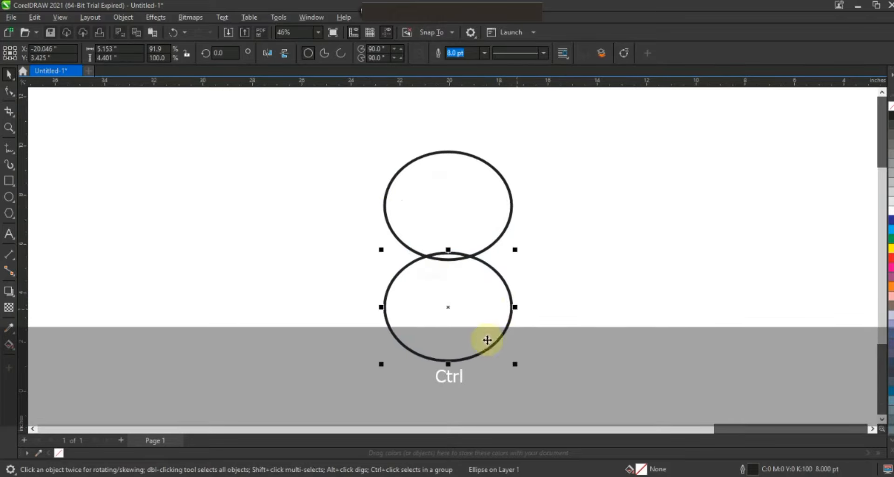
left_click_drag(447, 365, 447, 388)
Step: Align the two ellipses on a common vertical centre
left_click(479, 235, "shift")
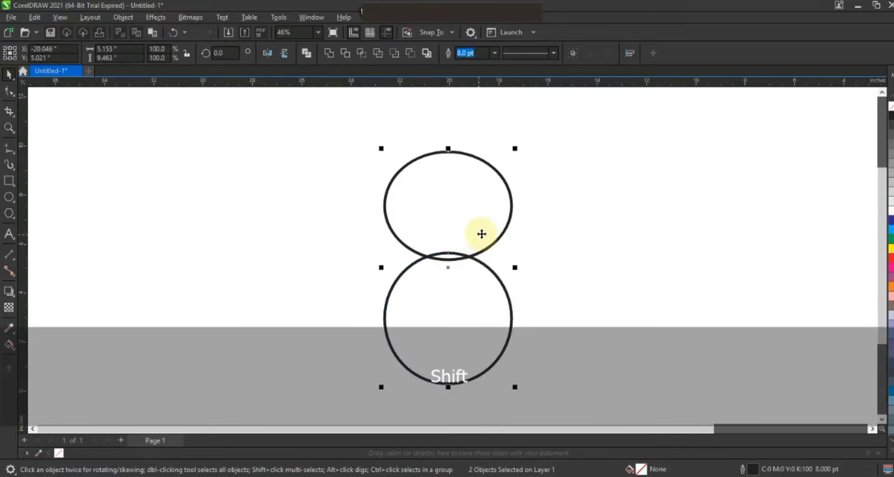
key("c")
left_click(552, 261)
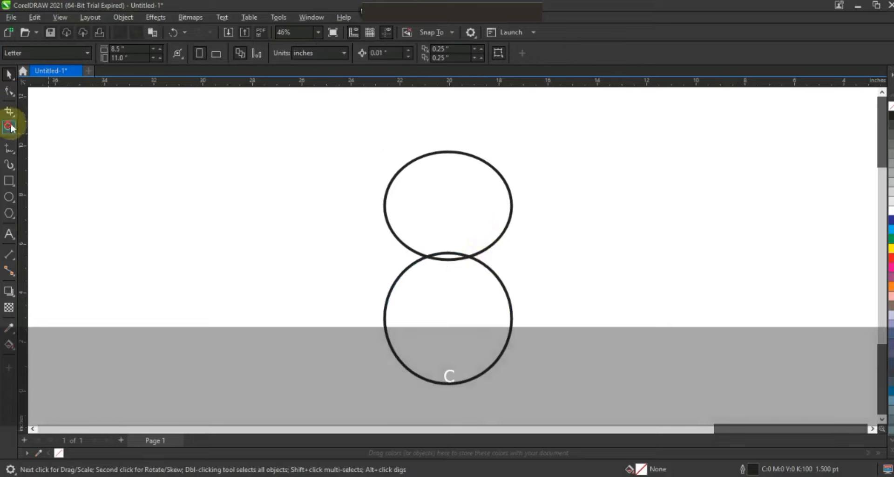
Step: Draw a straight diagonal line from the lower circle's left side down below it
left_click(10, 128)
right_click(468, 199)
left_click(317, 261)
left_click(9, 148)
left_click(397, 218)
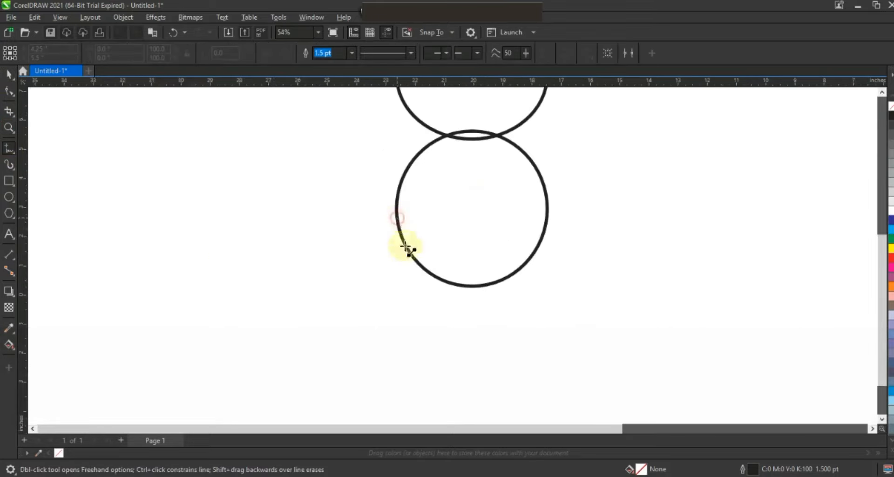
left_click(465, 346)
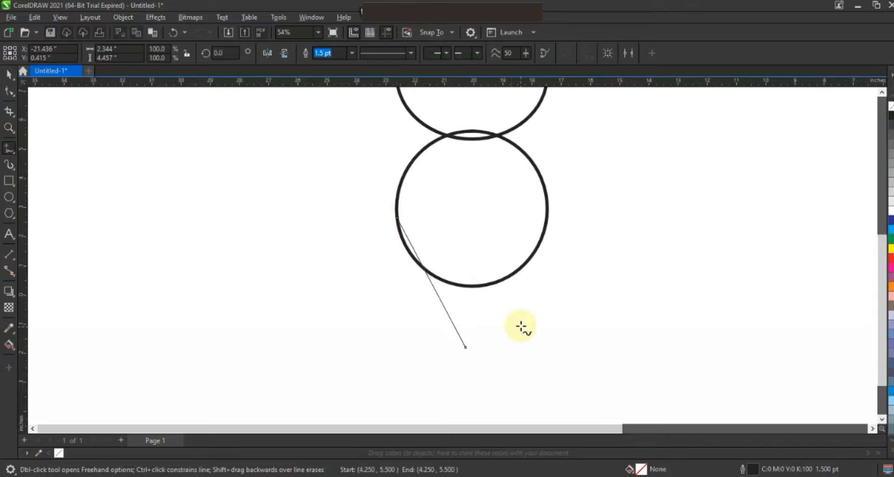
Step: Convert the line to a curve and bend it into a gentle S-shape
left_click(9, 91)
left_click_drag(323, 177, 494, 356)
left_click(172, 53)
left_click(420, 261)
left_click_drag(420, 263, 466, 294)
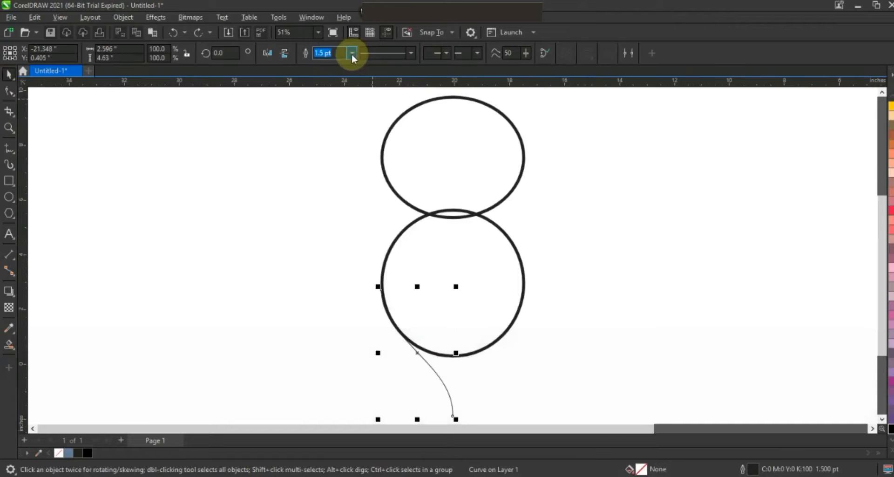
Step: Give the curve an 8.0 pt red outline
left_click(351, 54)
left_click(327, 139)
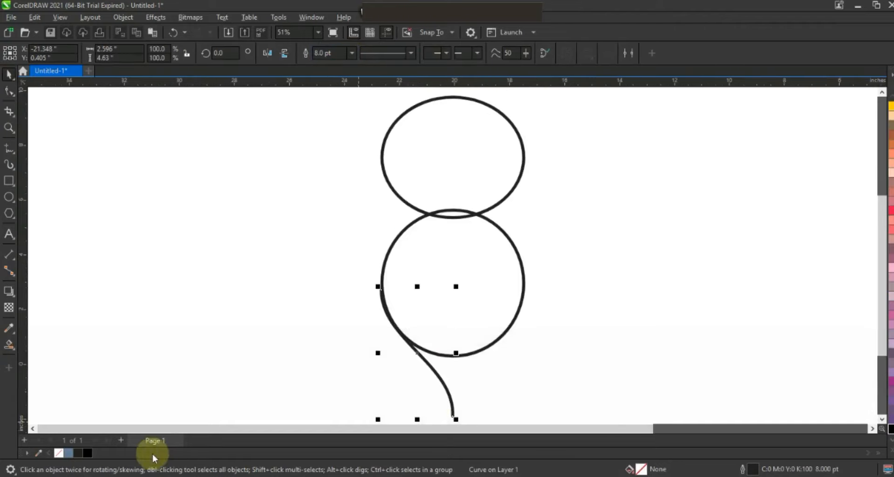
left_click(891, 450)
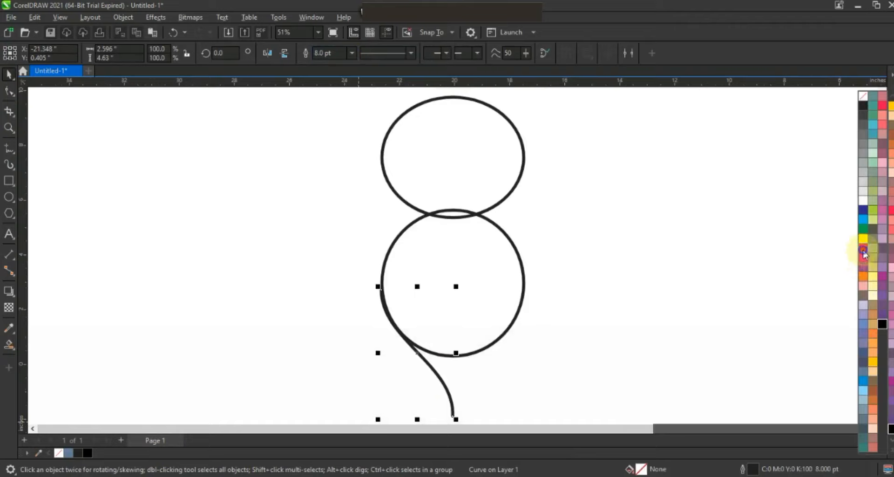
right_click(863, 254)
Step: Create a mirrored copy of the curve on the lower circle's right side, forming a pointed tip
key("F3")
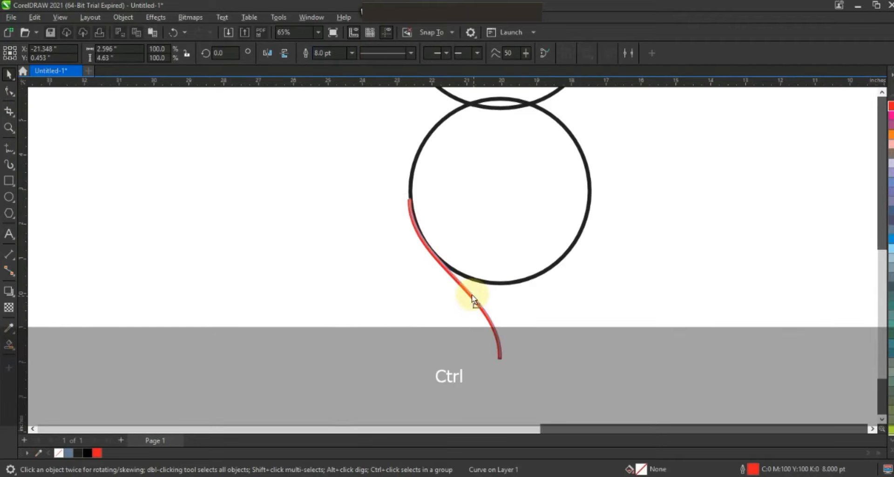
left_click_drag(473, 299, 473, 295)
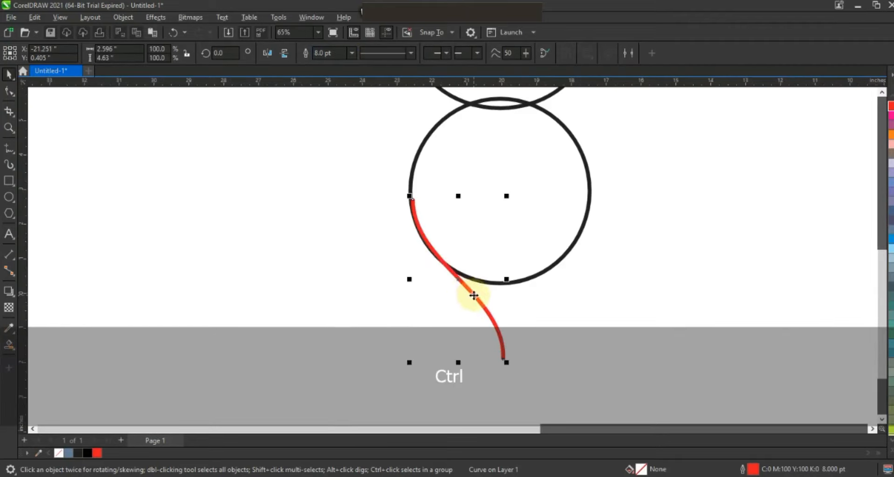
left_click_drag(409, 279, 543, 281)
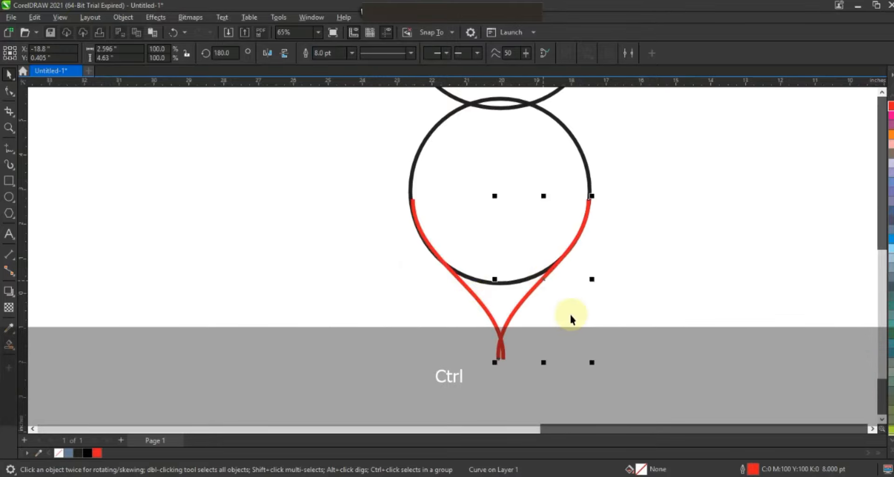
left_click(573, 319)
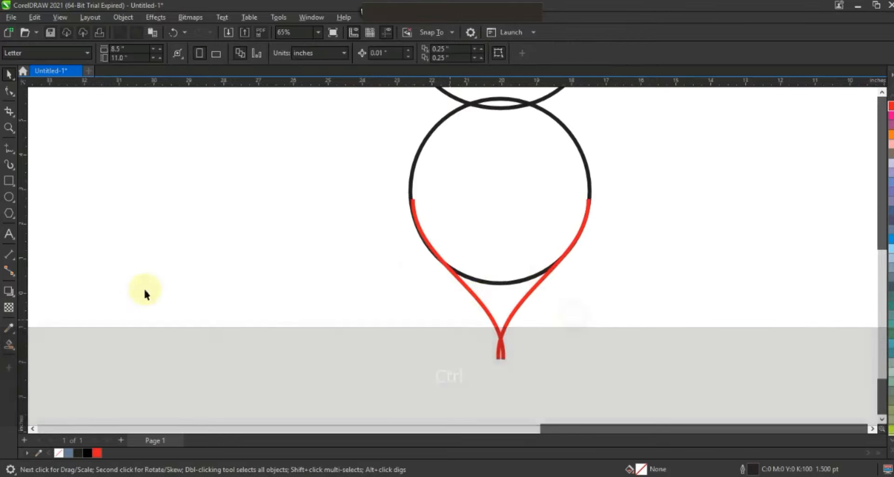
Step: Smart Fill the enclosed region between the two curves and the lower circle
left_click(9, 344)
left_click(509, 301)
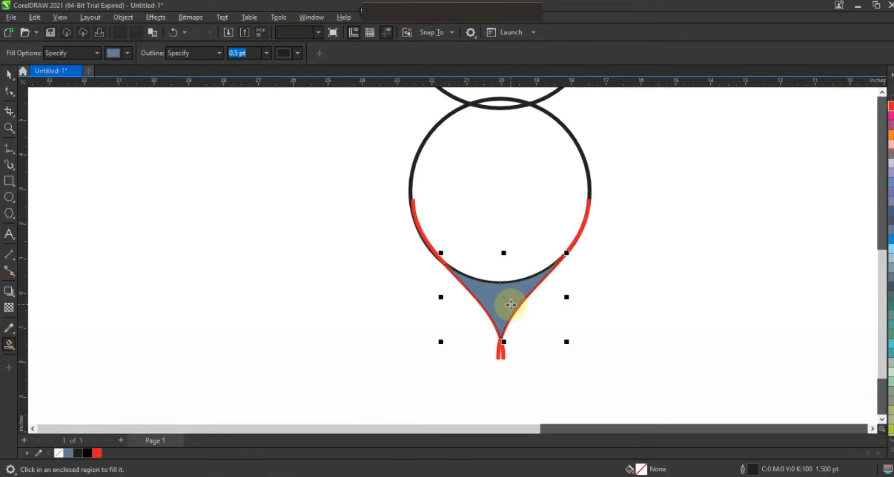
left_click(9, 75)
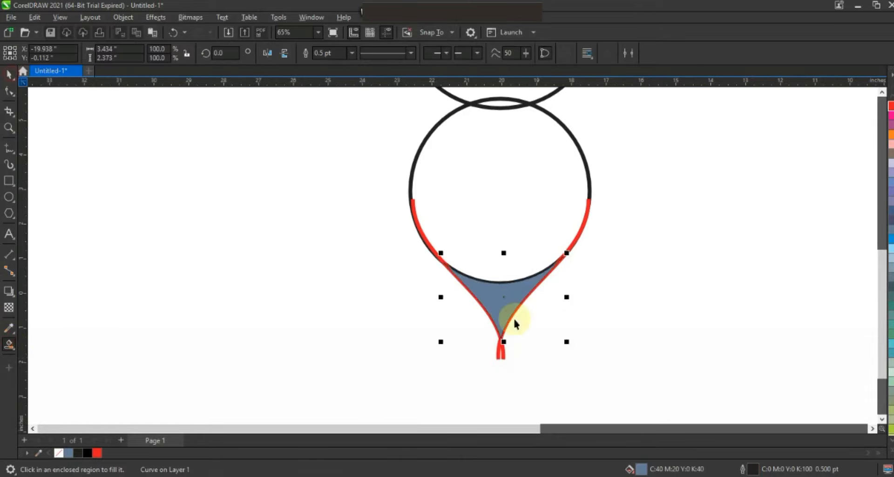
Step: Delete both red curves, keeping the filled point
left_click(501, 355)
key("Delete")
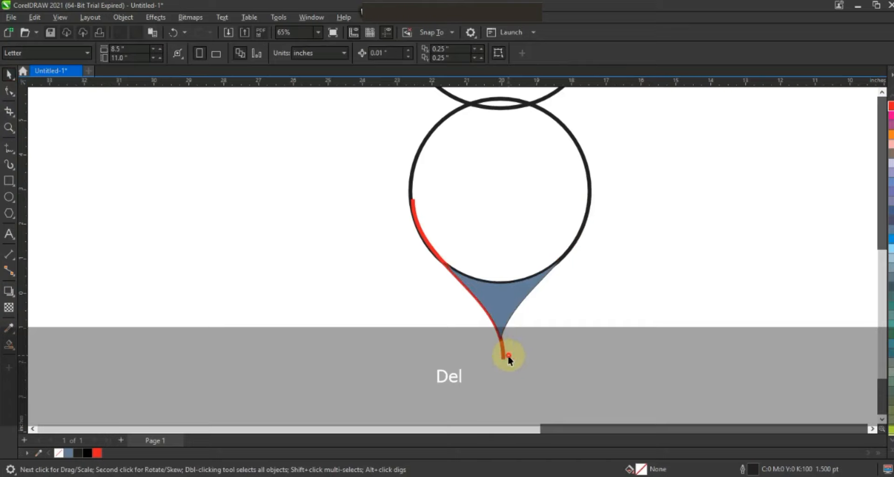
left_click(502, 355)
key("Delete")
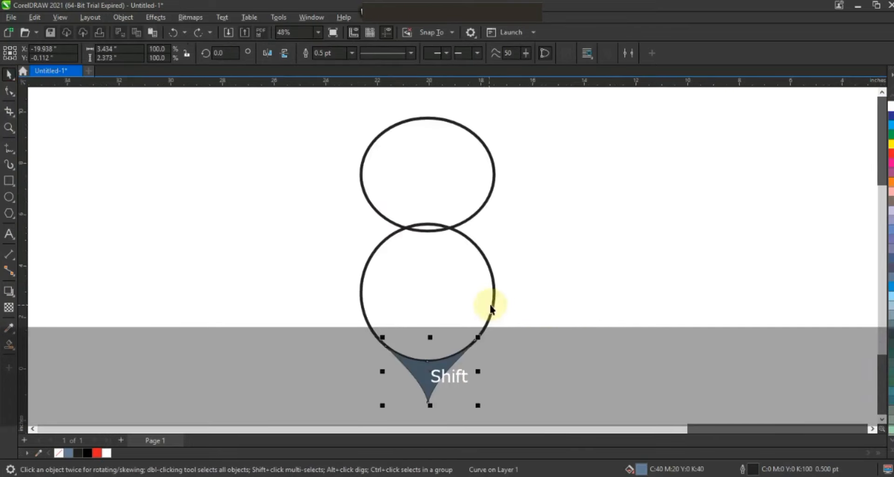
Step: Weld the lower circle and the filled point into one teardrop shape
left_click(490, 308, "shift")
left_click_drag(529, 189, 375, 396)
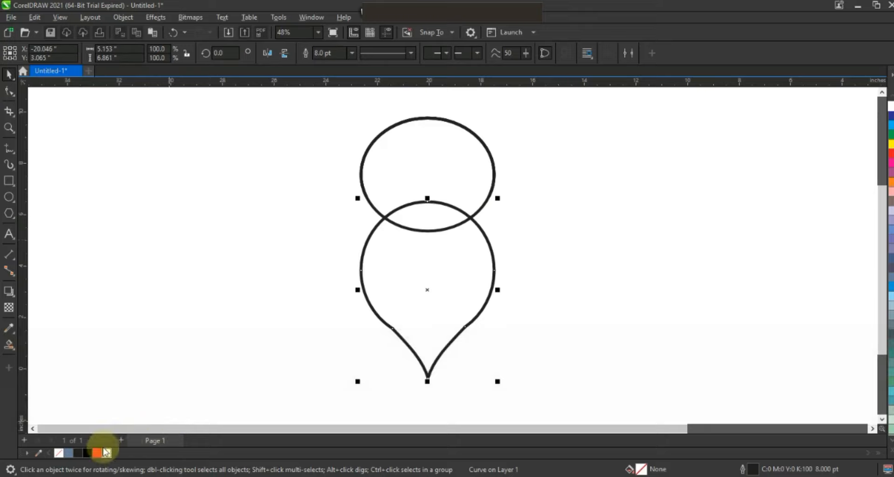
Step: Fill the teardrop and the upper circle black and remove their outlines
left_click(86, 453)
left_click(573, 335)
left_click(419, 247)
left_click(432, 174, "shift")
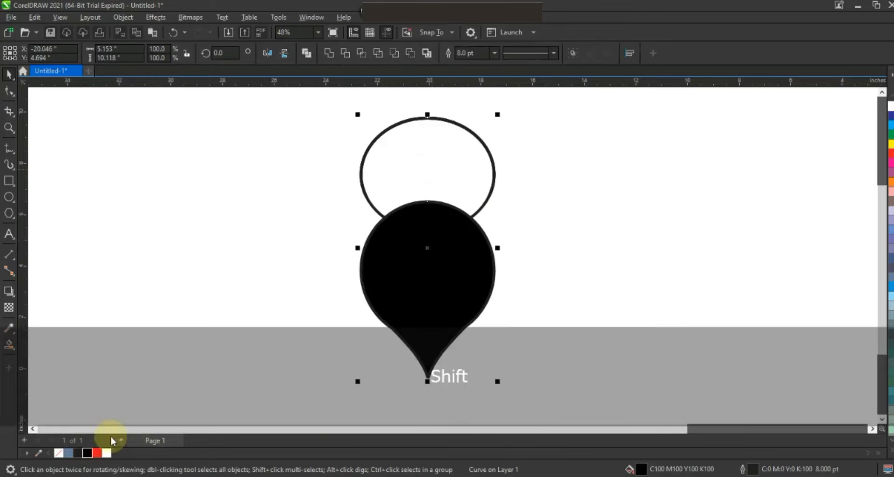
left_click(78, 452)
left_click(329, 53)
left_click(87, 453)
right_click(58, 453)
left_click(169, 343)
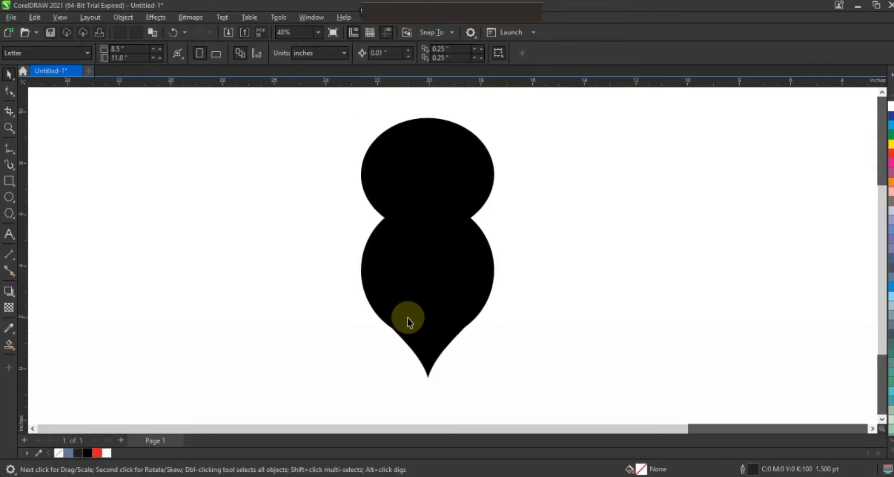
Step: Draw an ellipse about 4.19 by 3.83 inches inside the upper black circle
left_click(8, 127)
left_click_drag(313, 103, 565, 240)
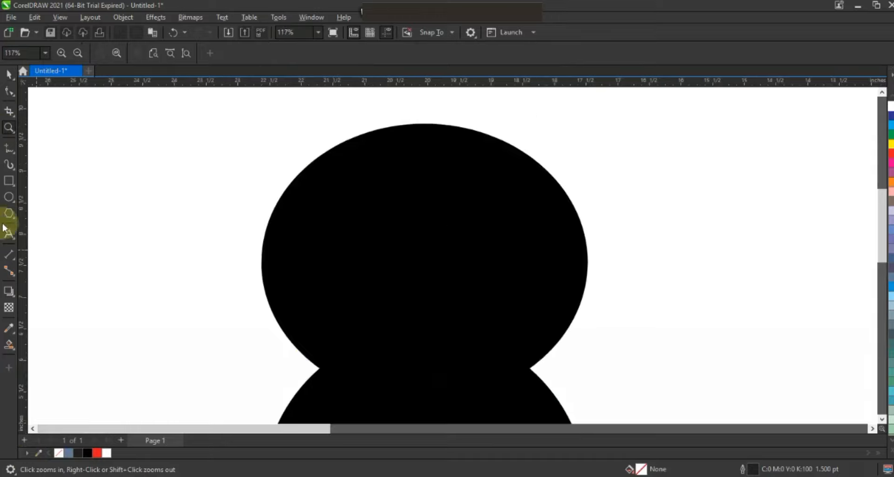
left_click(9, 197)
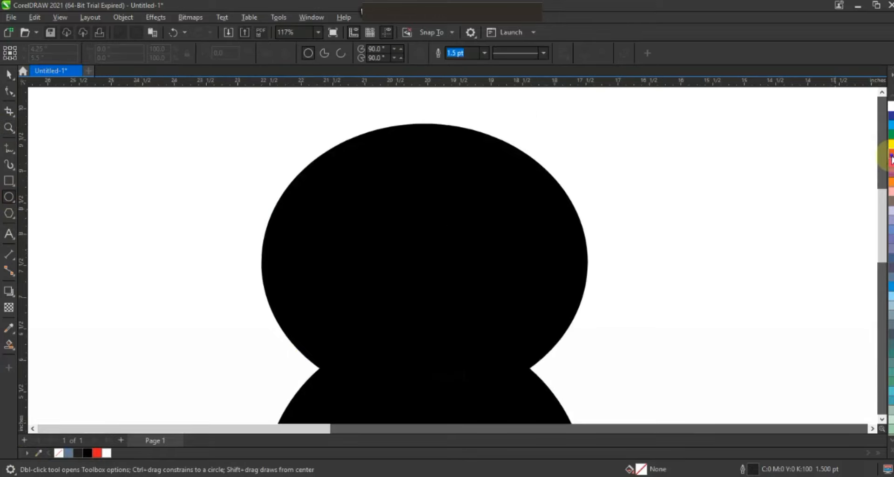
left_click_drag(290, 141, 559, 380)
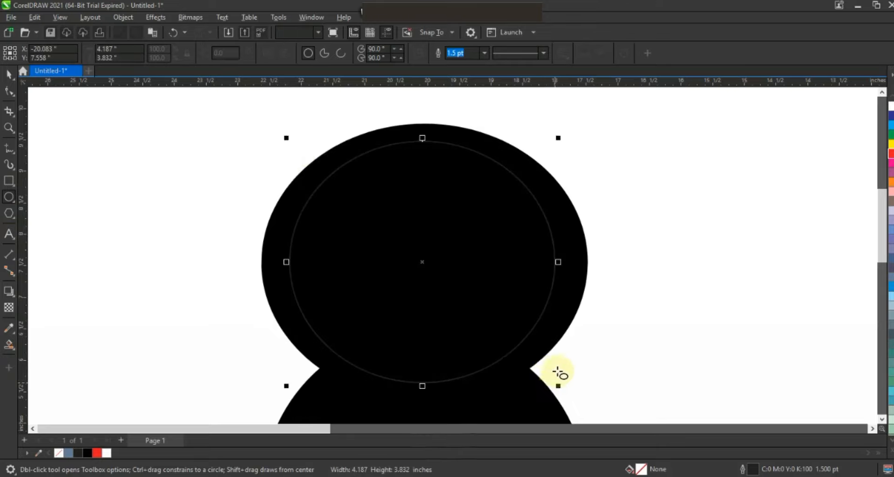
left_click(7, 74)
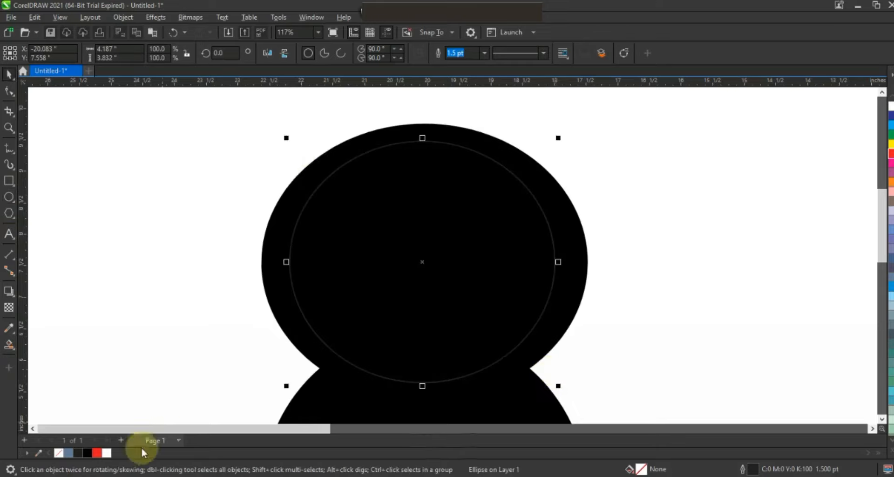
Step: Fill the new ellipse white and enlarge it to about 4.53 by 3.88 inches
left_click(107, 452)
left_click_drag(331, 290, 321, 292)
left_click_drag(549, 388, 572, 390)
Step: Center the white ellipse horizontally on the upper black circle
left_click(326, 165, "shift")
key("c")
left_click(248, 182)
left_click(354, 237)
left_click(354, 236, "ctrl")
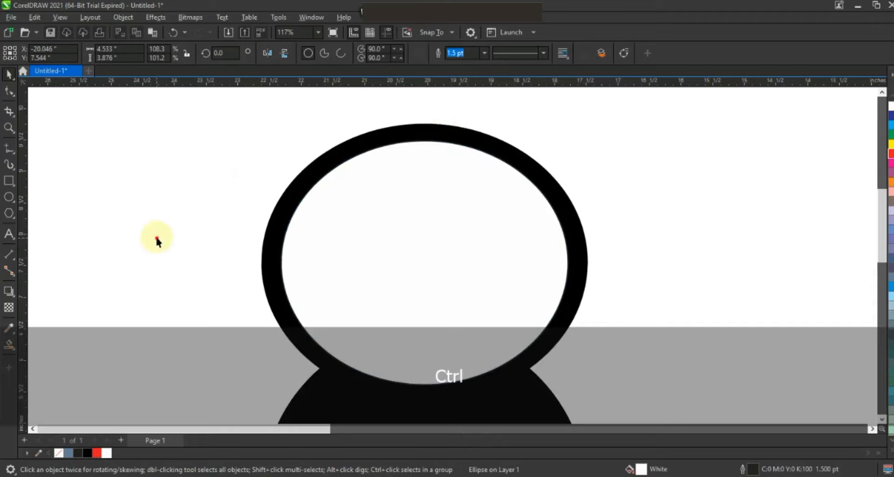
left_click(156, 239)
Step: Create a blue-grey filled ellipse about 4.15 by 3.65 inches inside the white ellipse
left_click(9, 197)
left_click_drag(229, 148, 530, 381)
left_click(9, 73)
left_click_drag(227, 266, 261, 269)
left_click(69, 453)
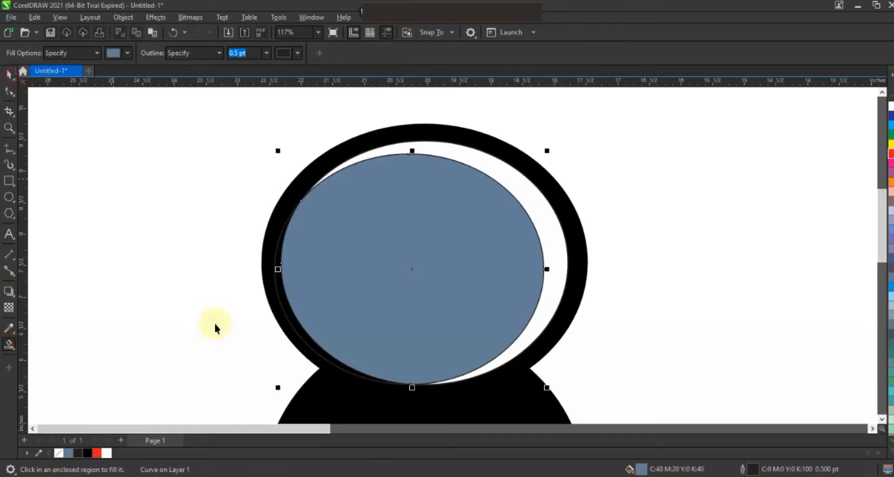
key("Delete")
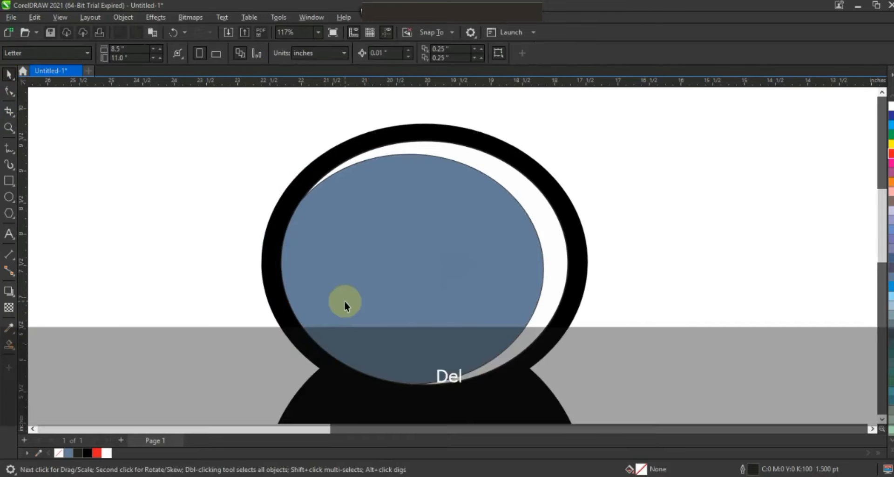
Step: Fill the inner ellipse with an orange-yellow colour
left_click(345, 302)
left_click(890, 450)
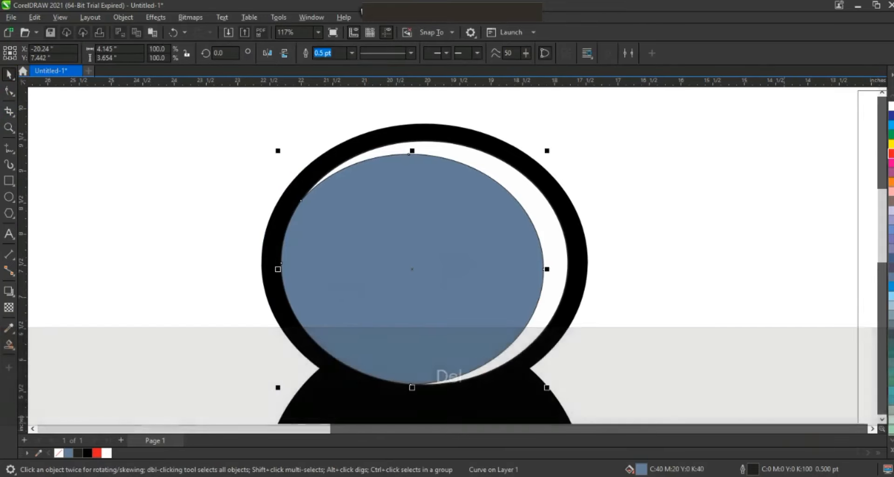
left_click(873, 361)
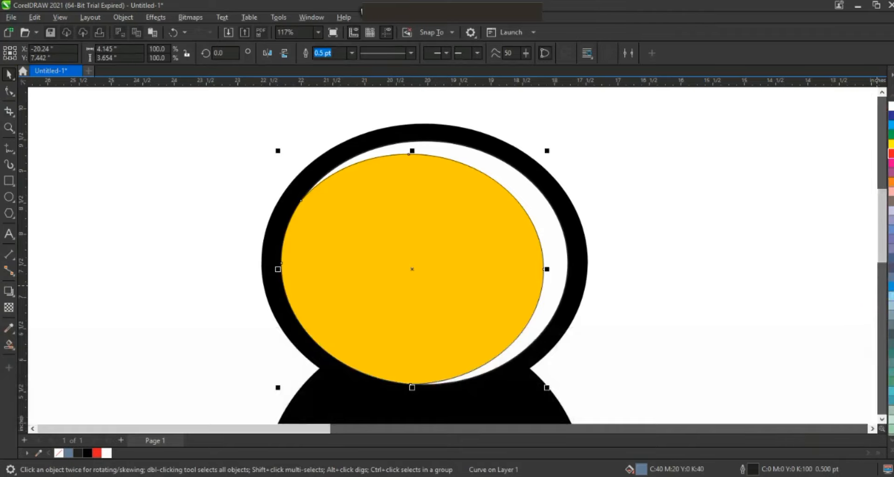
left_click(890, 452)
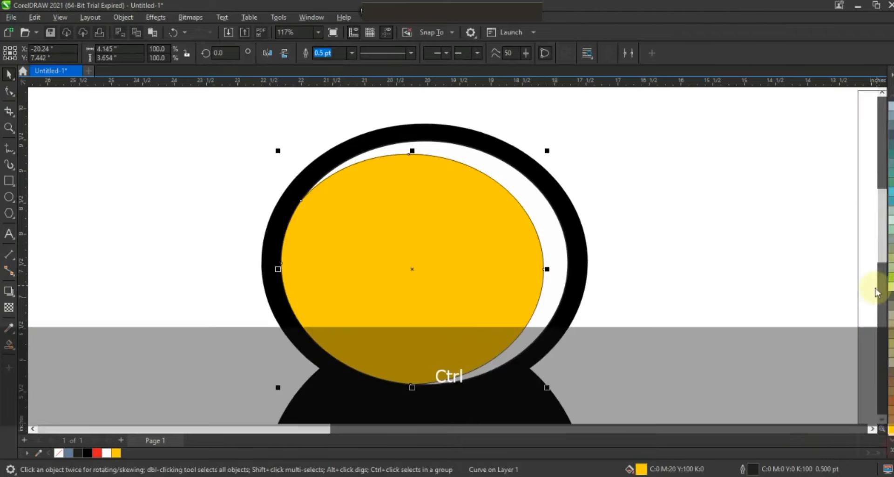
left_click(863, 275, "ctrl")
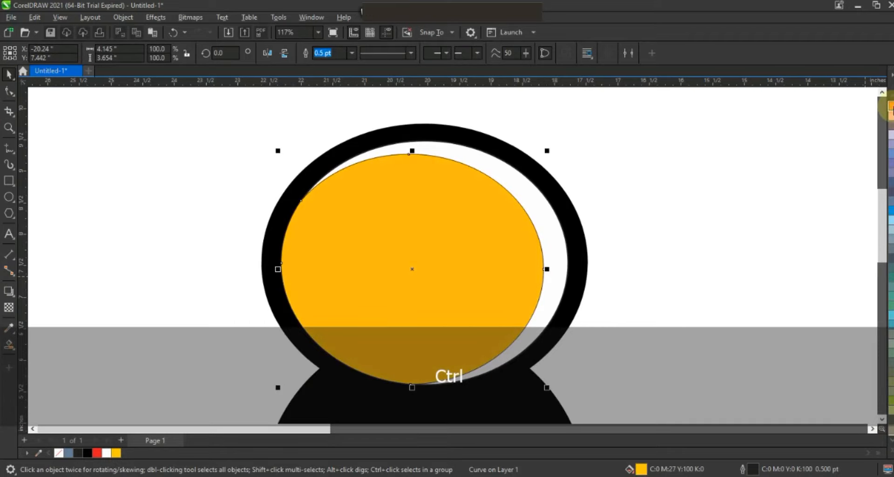
Step: Remove the inner ellipse's outline
right_click(58, 452)
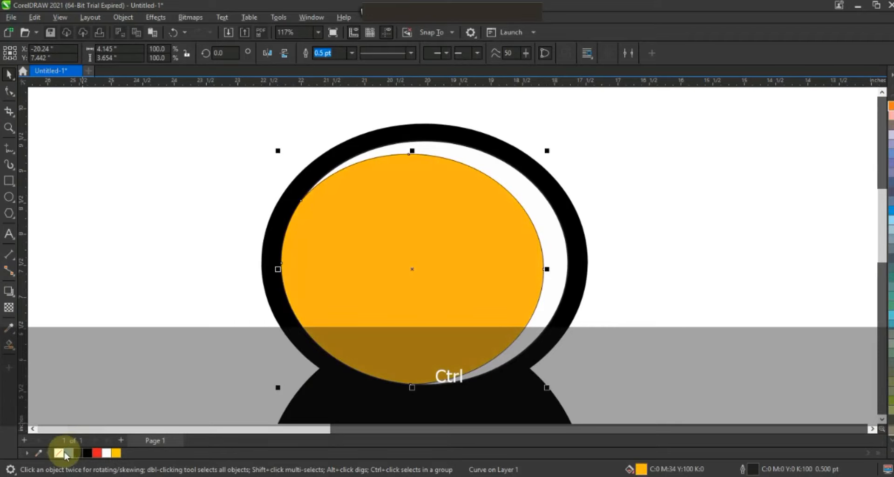
key("F3")
key("F3")
key("Escape")
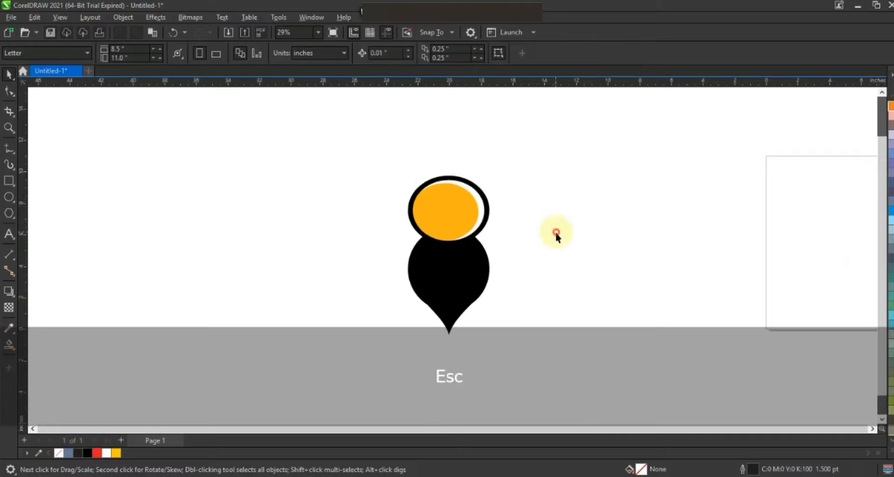
Step: Draw an ellipse about 4.53 by 4.22 inches inside the lower black shape and give it a green outline
left_click(9, 128)
left_click_drag(354, 169, 598, 374)
left_click(9, 128)
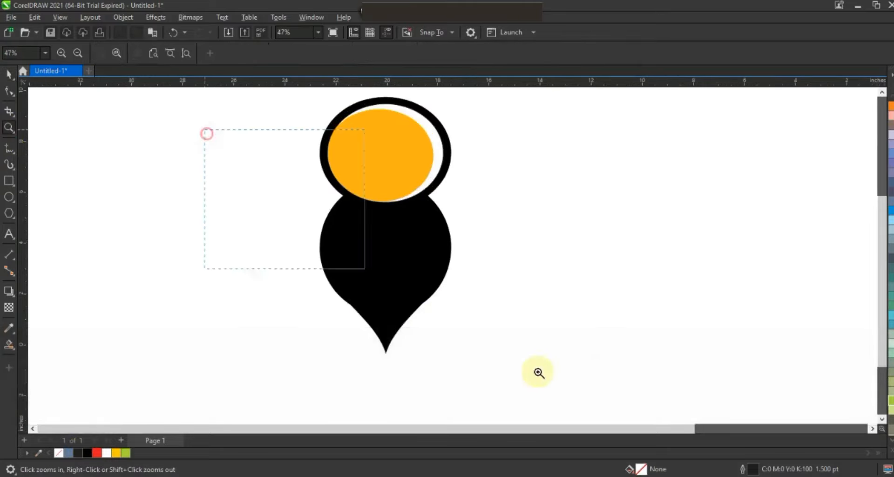
left_click_drag(207, 133, 600, 375)
left_click(10, 197)
left_click_drag(349, 178, 508, 324)
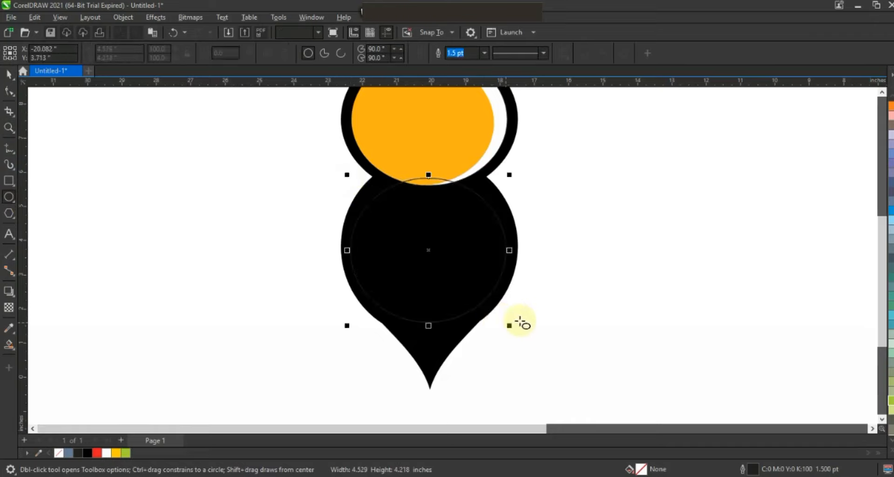
right_click(890, 402)
Step: Convert the ellipse to curves and pull its top node upward and its bottom node slightly downward
key("ctrl+q")
key("F10")
left_click_drag(428, 188, 424, 163)
left_click_drag(429, 332, 429, 338)
left_click(423, 162)
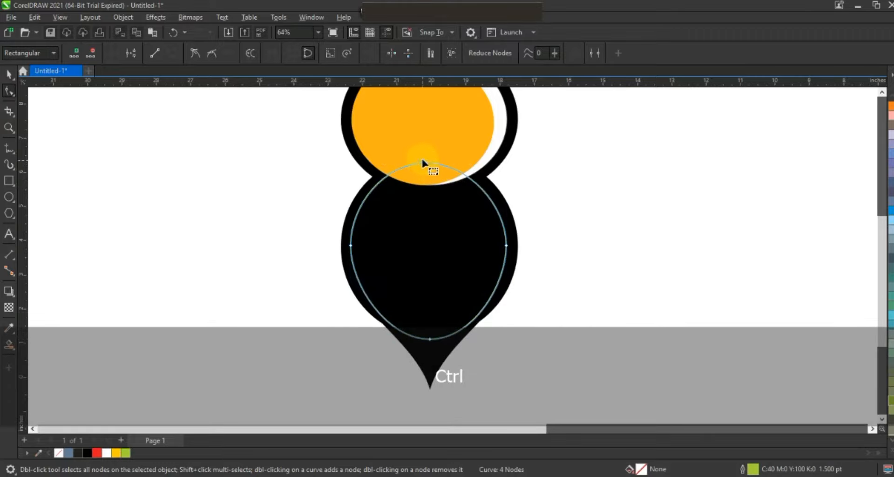
Step: Draw an ellipse about 4.59 by 2.37 inches across the top of the green shape and center it horizontally on that shape
left_click(9, 196)
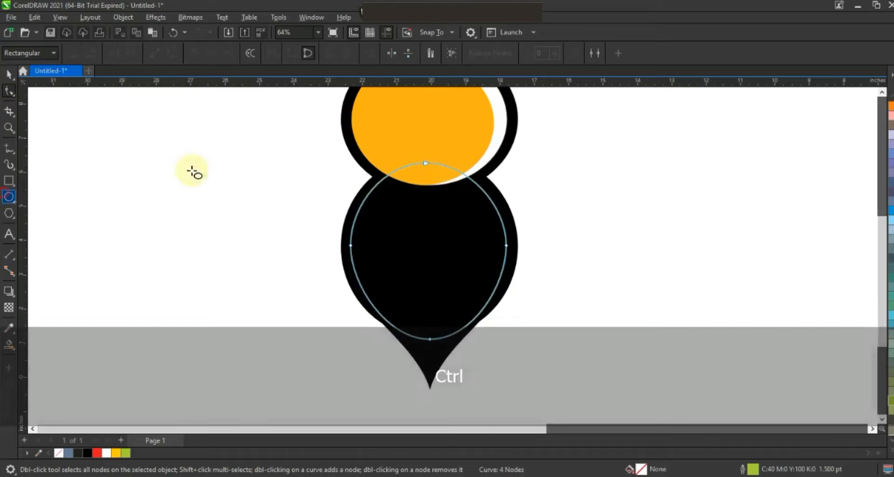
left_click_drag(337, 109, 502, 197)
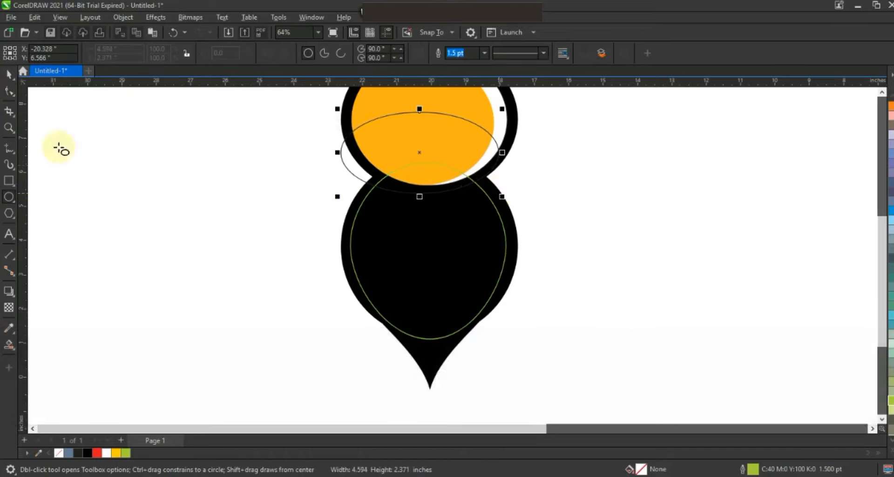
left_click(9, 74)
left_click(433, 246, "shift")
key("c")
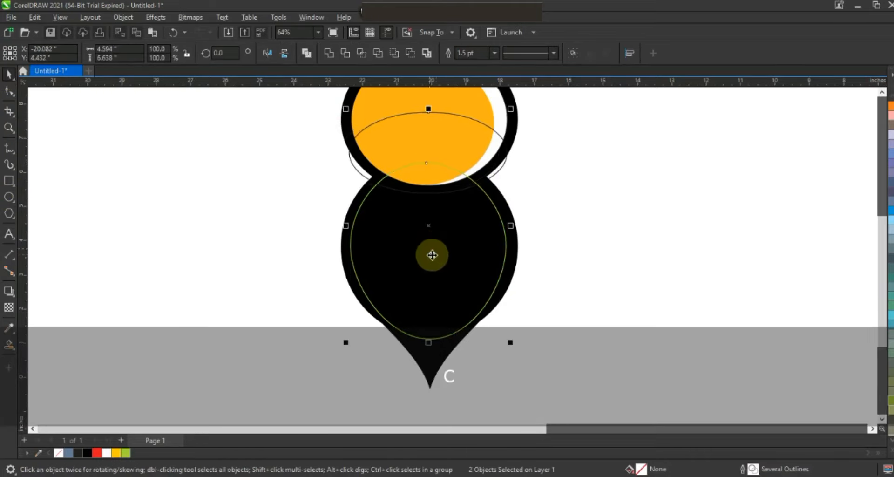